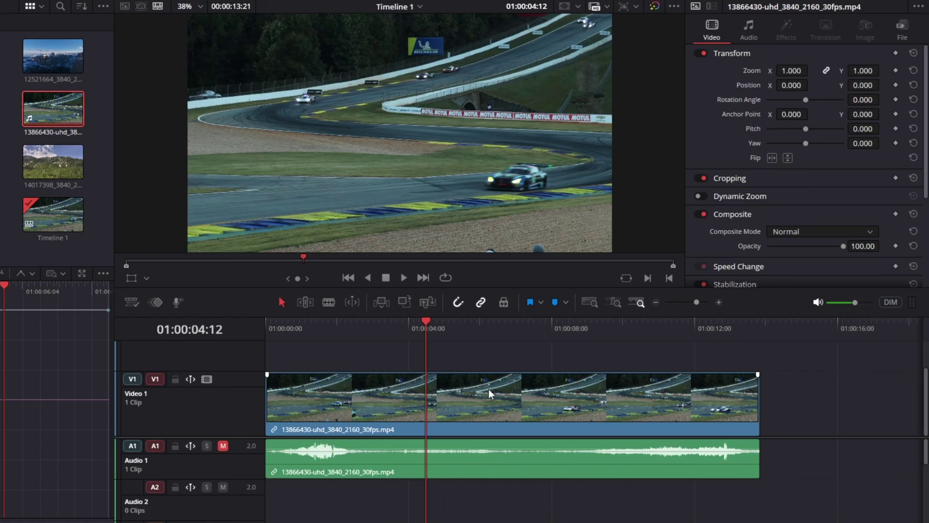
# Show the retime controls on the racing clip and add a speed point at 01:00:03:23.
pyautogui.click(551, 406)
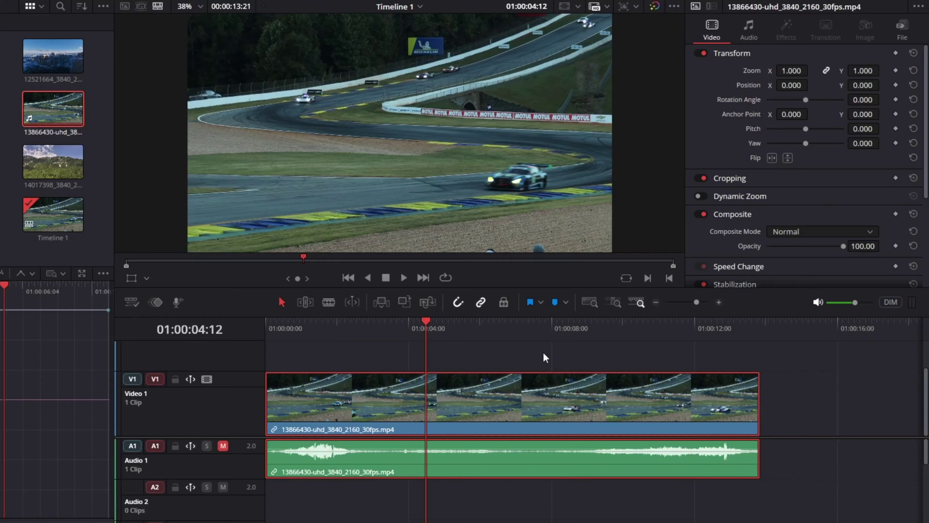
pyautogui.hotkey('ctrl', 'r')
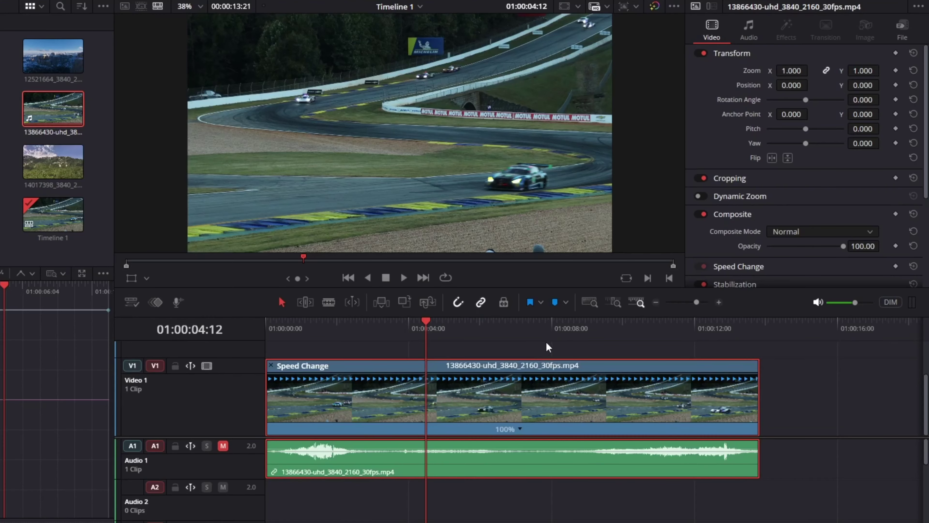
pyautogui.moveTo(425, 322); pyautogui.dragTo(405, 327)
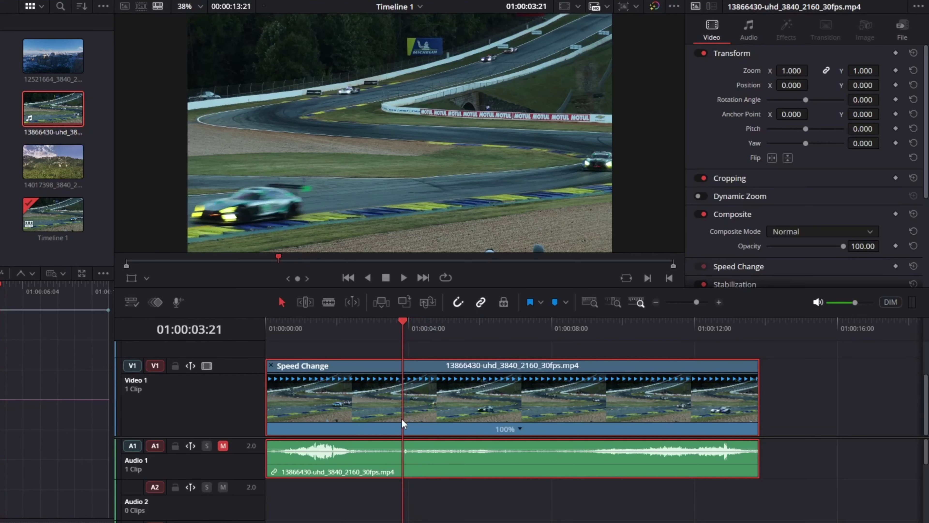
pyautogui.rightClick(404, 422)
pyautogui.click(531, 444)
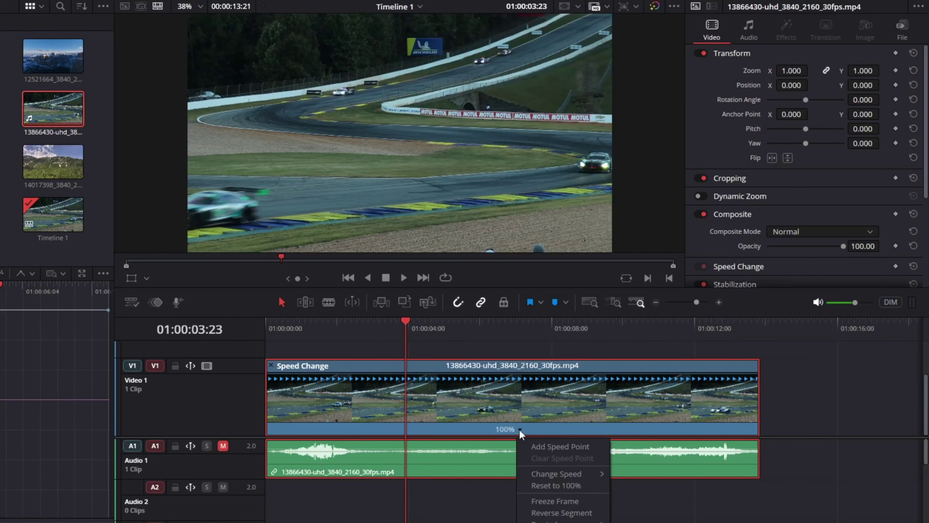
pyautogui.click(520, 429)
pyautogui.click(540, 447)
# Add a second speed point at 01:00:07:13 and shorten the middle segment to speed it up to 310%.
pyautogui.moveTo(406, 322); pyautogui.dragTo(534, 322)
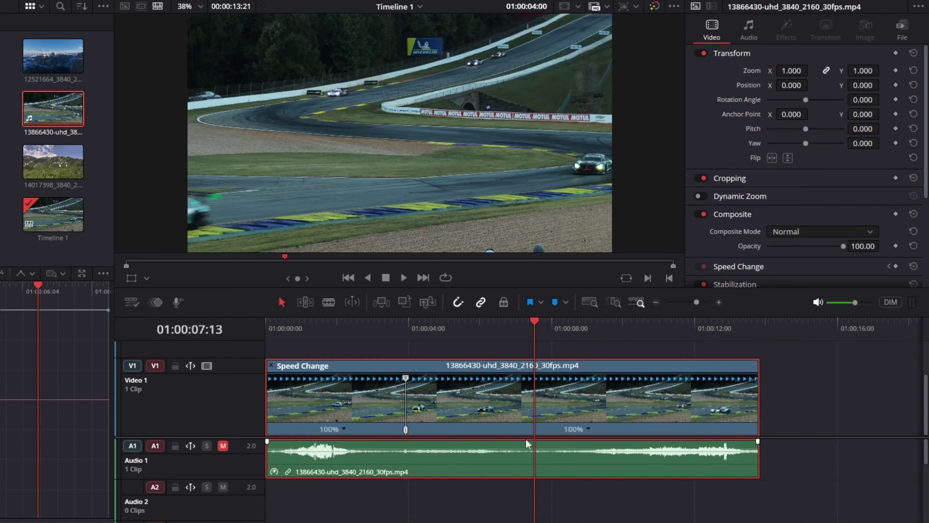
pyautogui.click(589, 429)
pyautogui.click(606, 446)
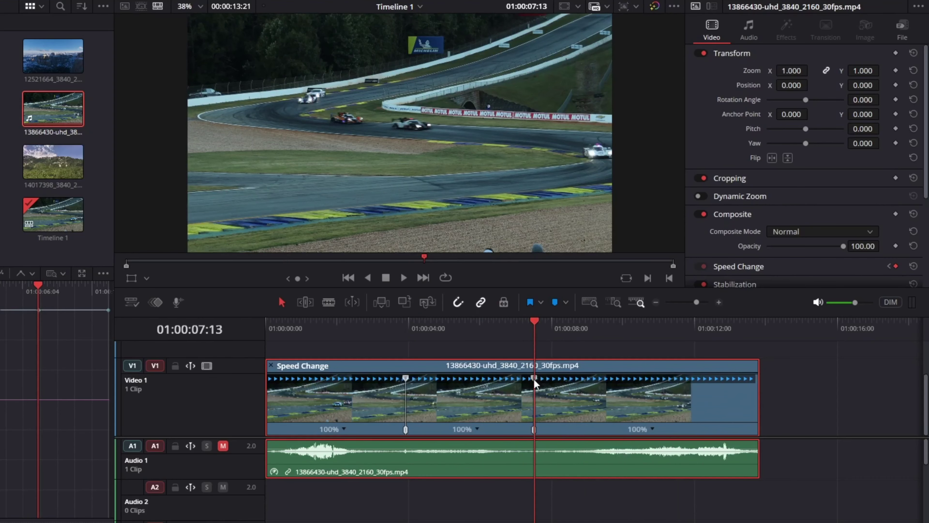
pyautogui.moveTo(535, 380); pyautogui.dragTo(446, 381)
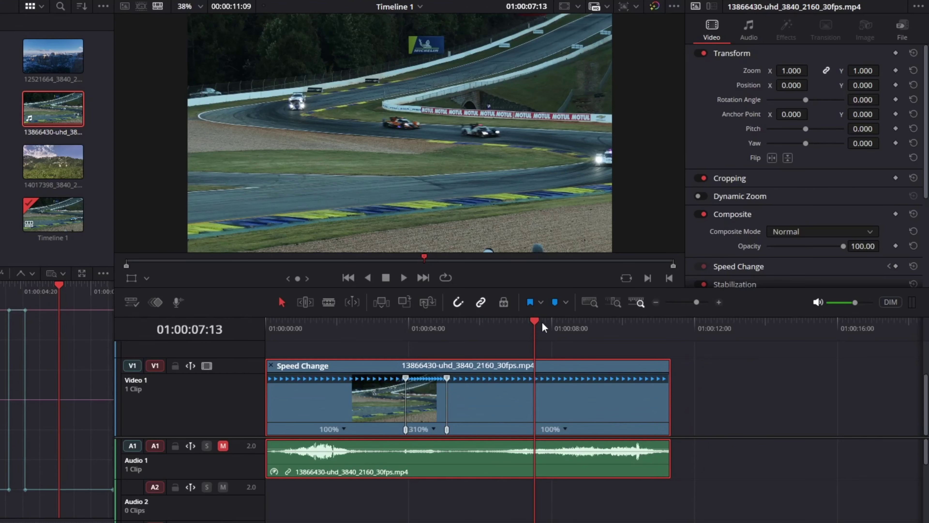
# Play back the clip through the sped-up segment to check the abrupt speed changes.
pyautogui.moveTo(536, 326); pyautogui.dragTo(450, 328)
pyautogui.click(330, 328)
pyautogui.press('space')
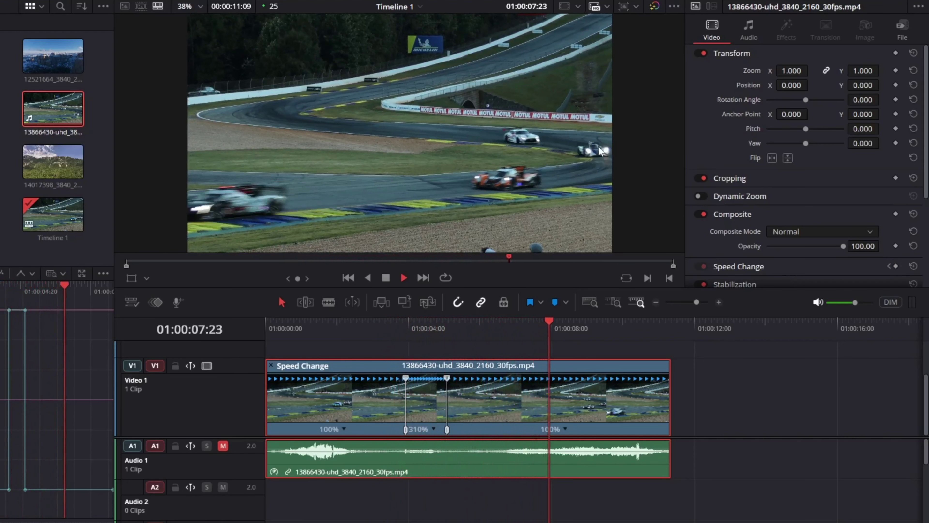
pyautogui.press('space')
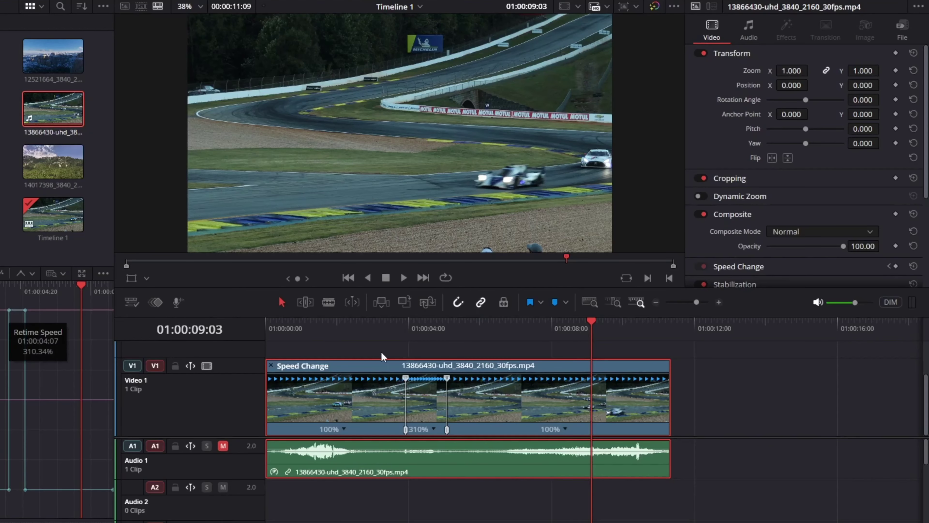
pyautogui.click(363, 324)
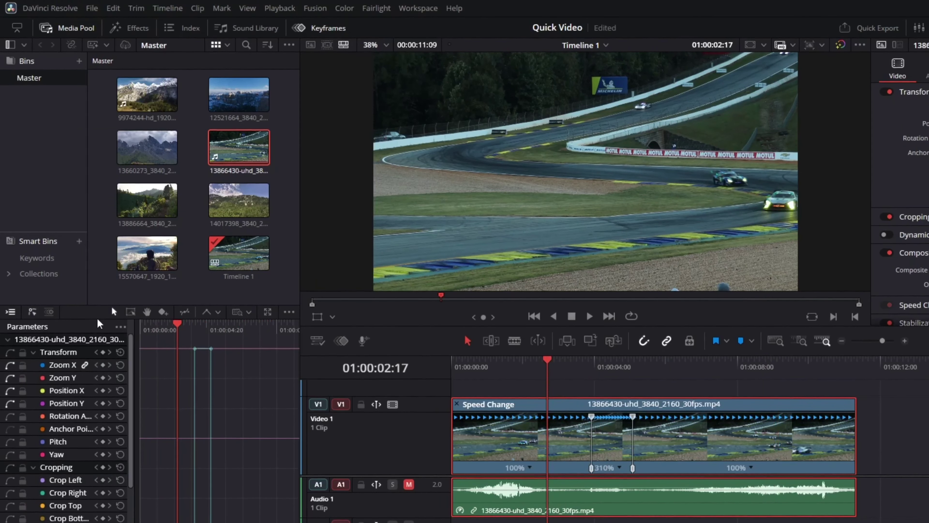
# Look over the Keyframe Editor in its separate window and the keyframe lanes, ending back in the docked curve view.
pyautogui.click(313, 31)
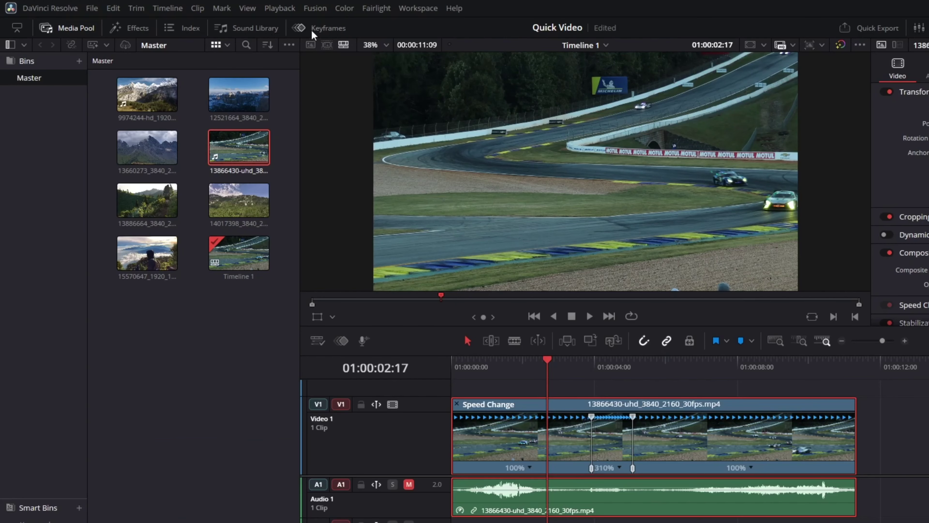
pyautogui.click(313, 31)
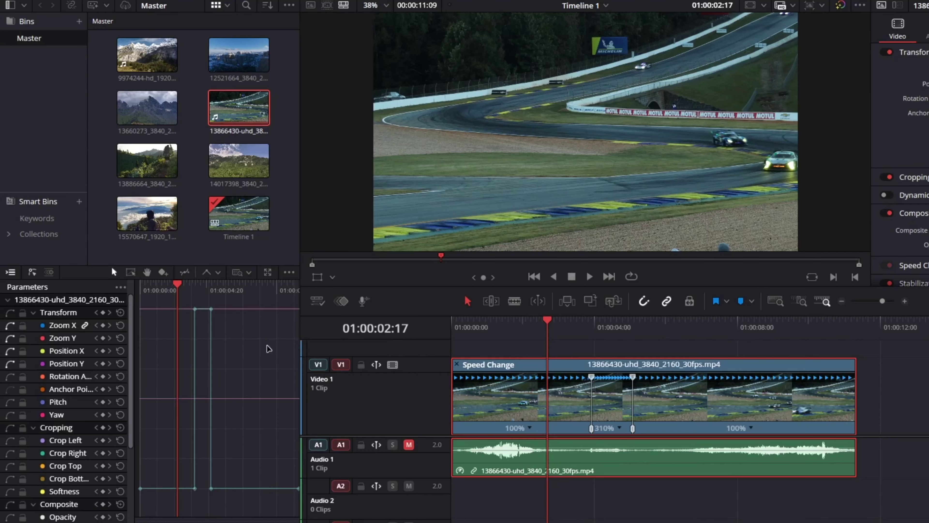
pyautogui.click(268, 272)
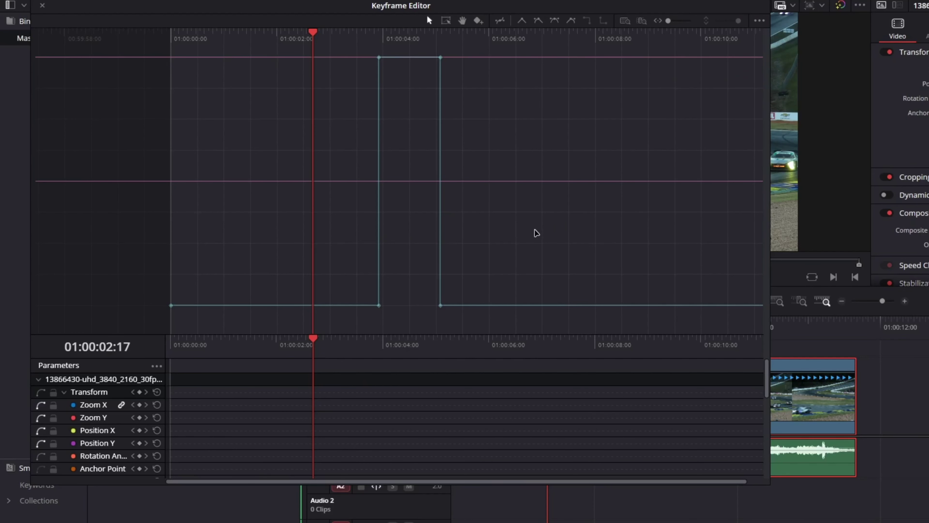
pyautogui.moveTo(488, 8); pyautogui.dragTo(495, 13)
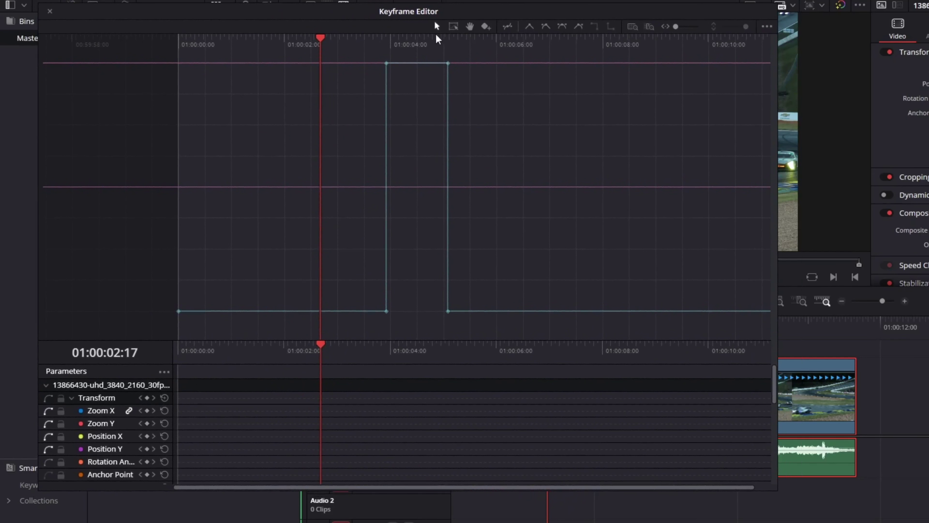
pyautogui.click(50, 11)
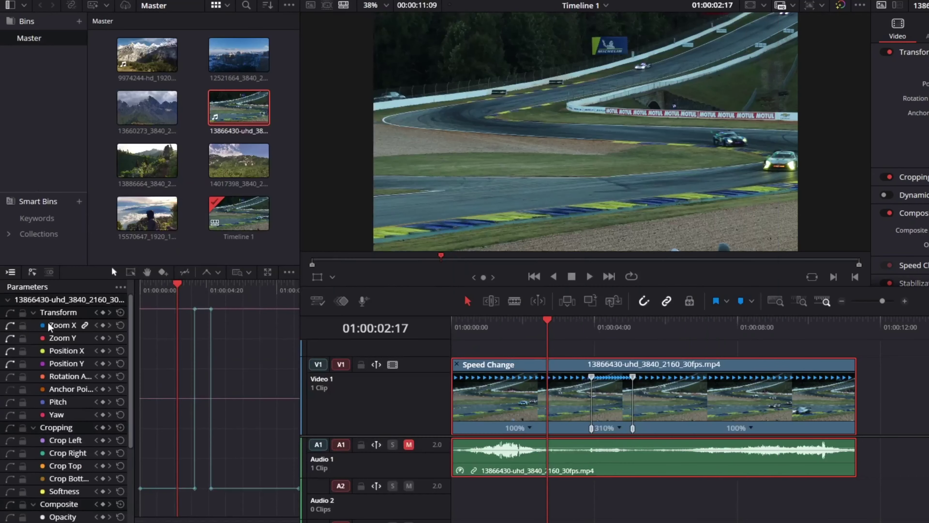
pyautogui.click(33, 272)
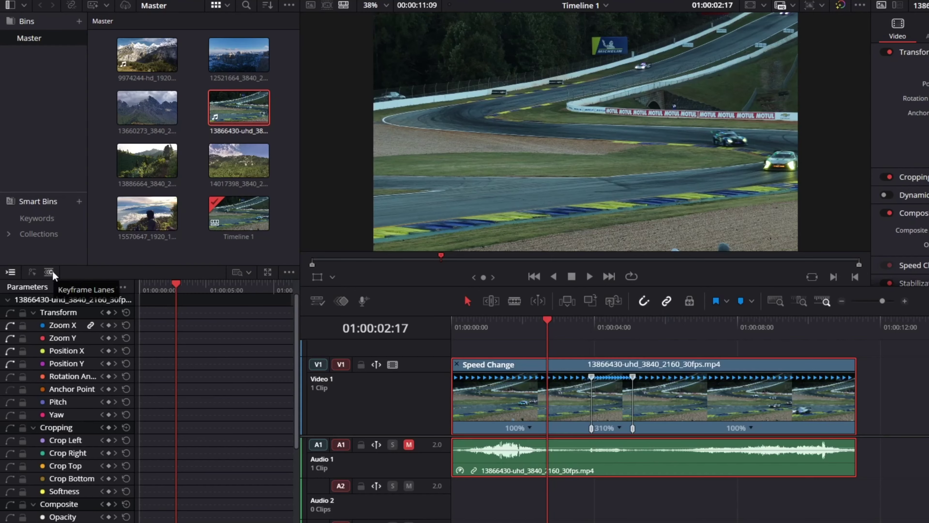
pyautogui.click(31, 273)
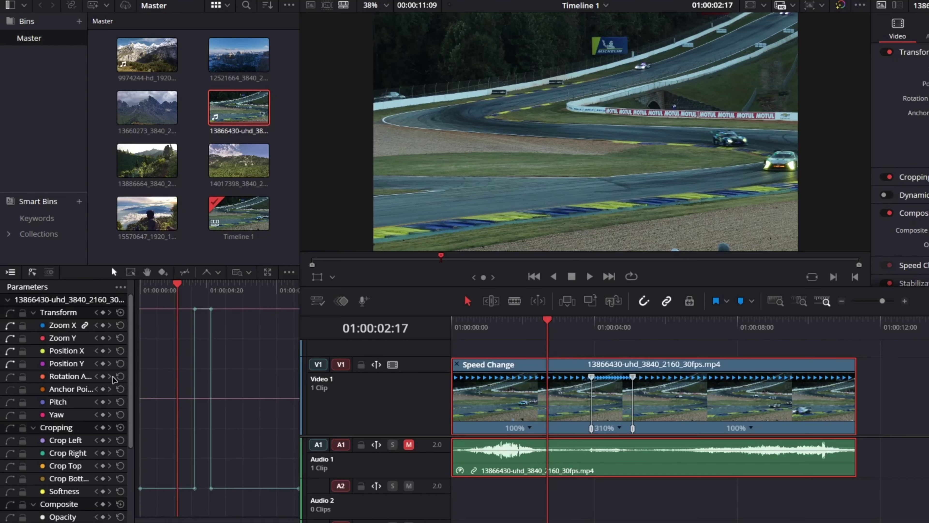
# Hide the Zoom X, Zoom Y, Position X and Position Y curves, keeping the Retime Speed curve shown.
pyautogui.scroll(-3, 34, 366)
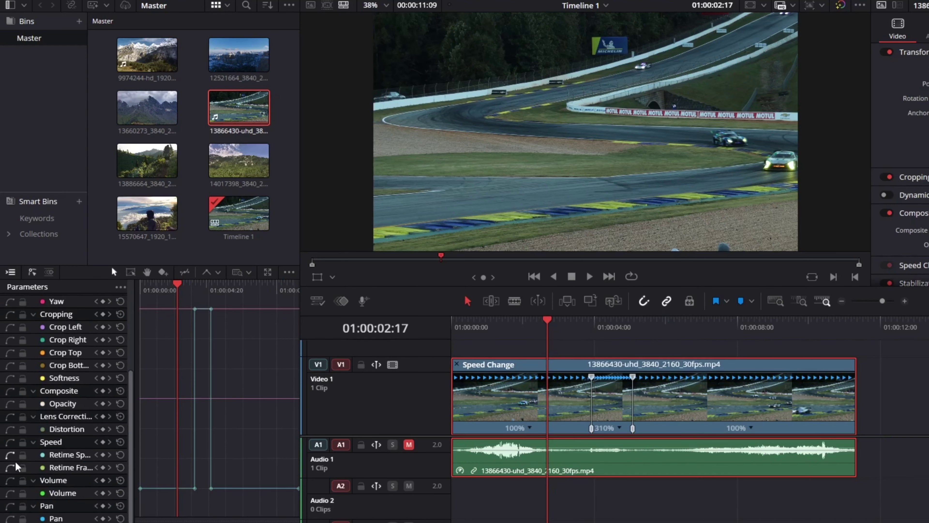
pyautogui.click(11, 455)
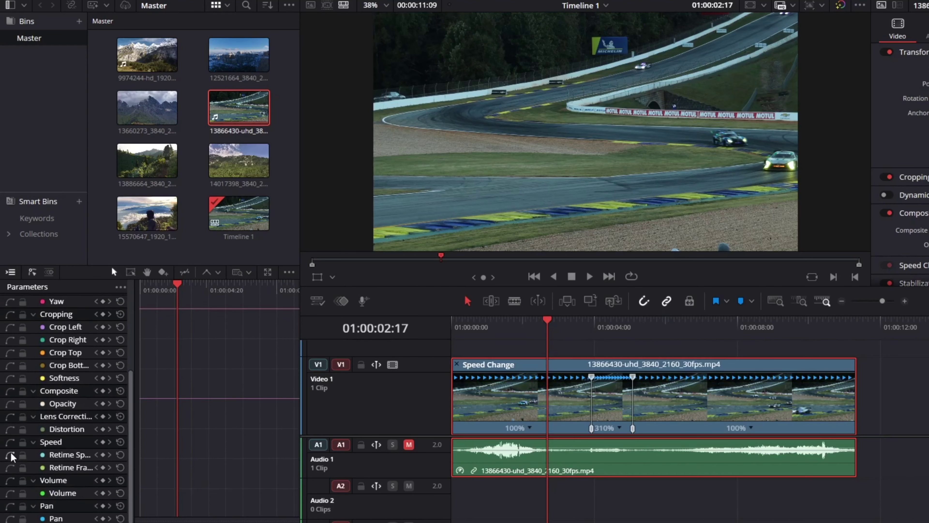
pyautogui.click(10, 455)
pyautogui.scroll(3, 58, 445)
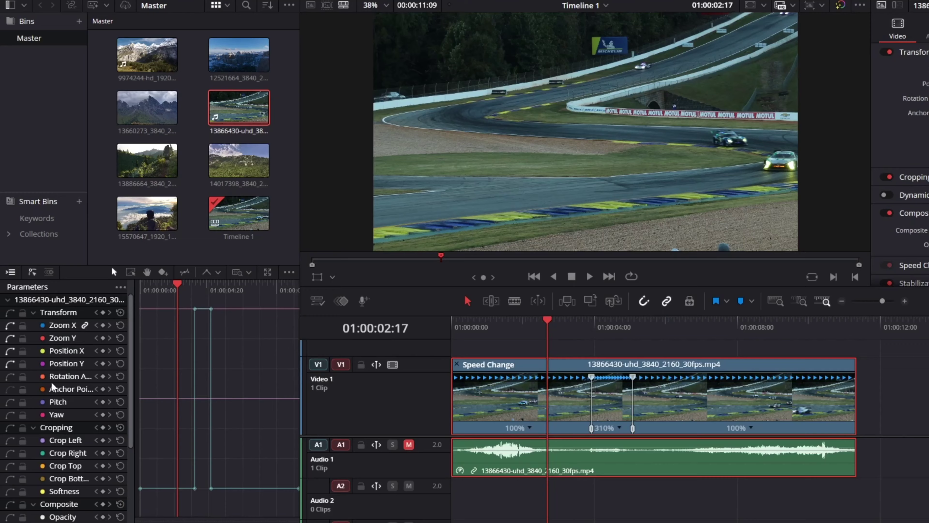
pyautogui.click(10, 363)
pyautogui.click(10, 350)
pyautogui.click(10, 338)
pyautogui.click(10, 325)
pyautogui.moveTo(209, 340)
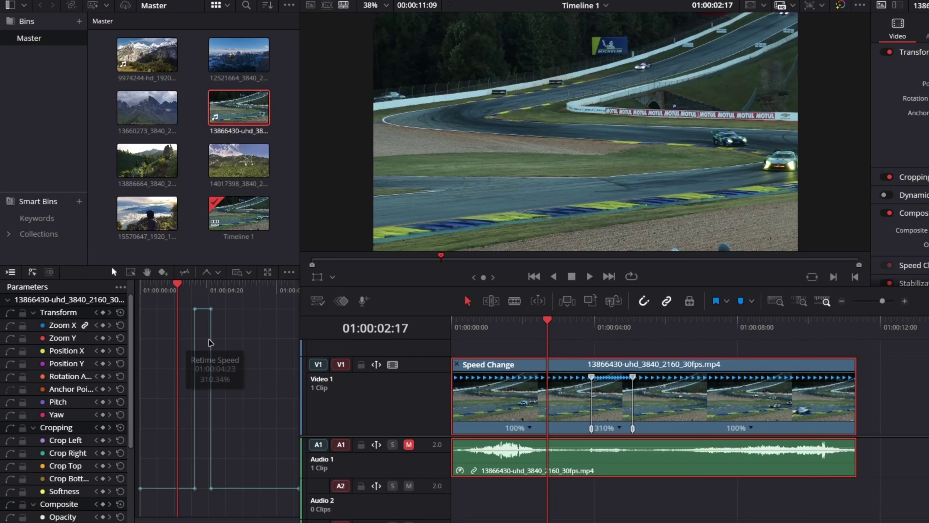
pyautogui.scroll(-3, 88, 445)
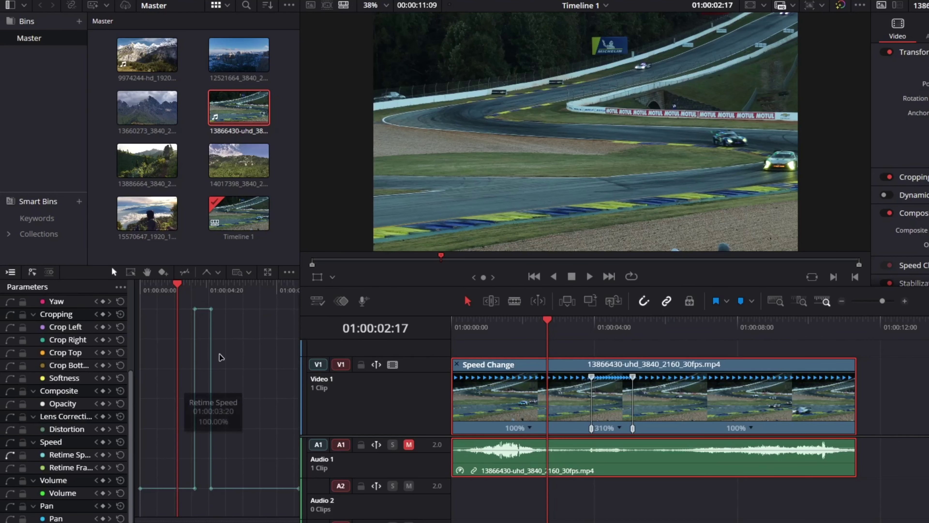
# Select the Retime Speed keyframes and choose Ease In and Out as the interpolation.
pyautogui.click(222, 332)
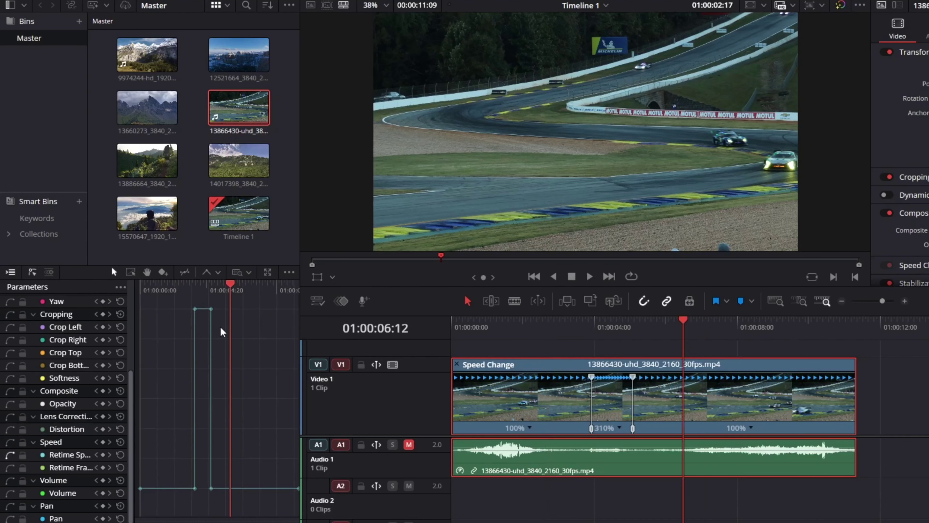
pyautogui.click(169, 435)
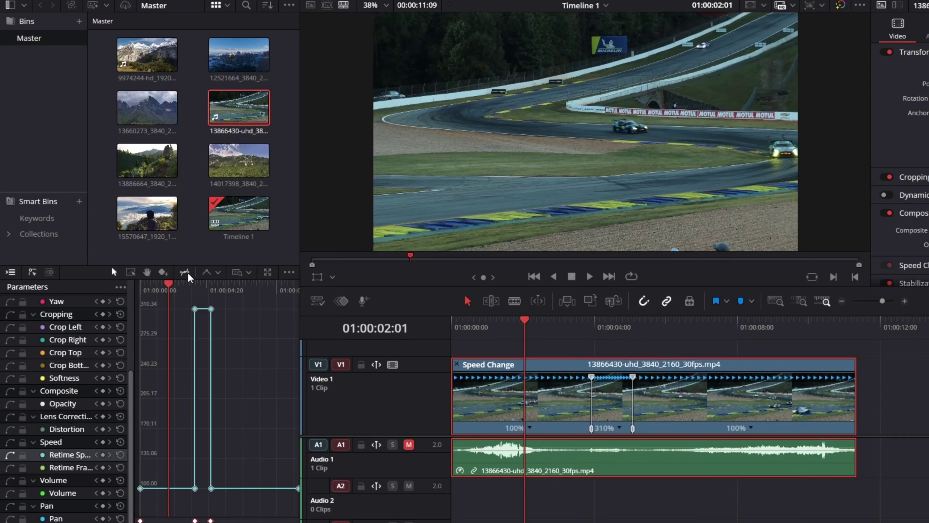
pyautogui.click(218, 272)
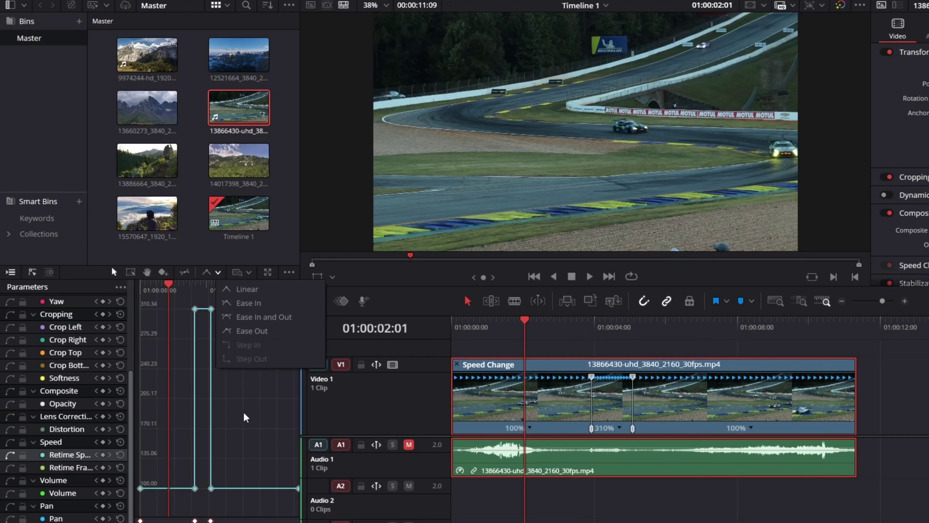
pyautogui.click(263, 317)
# Try applying Ease In and Out to all Retime Speed keyframes, including the clip's start and end, and undo it.
pyautogui.moveTo(231, 305); pyautogui.dragTo(150, 495)
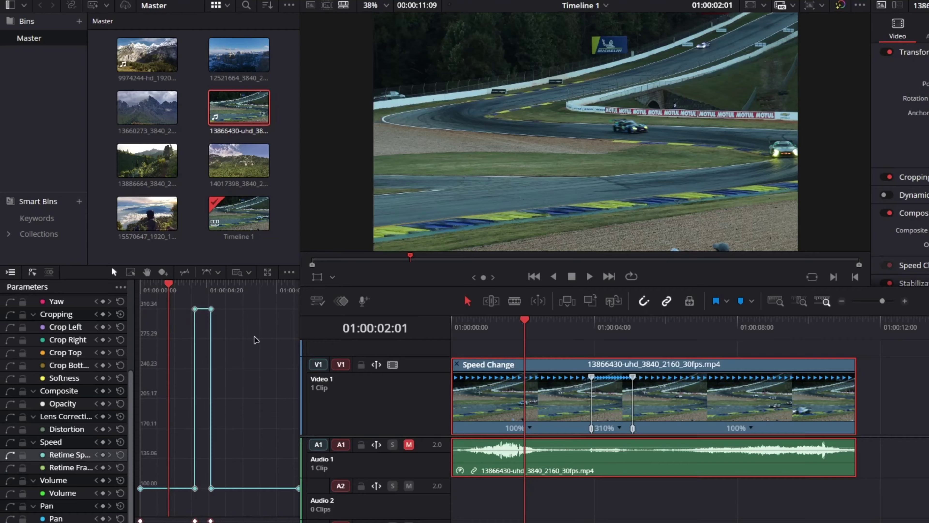
pyautogui.click(207, 273)
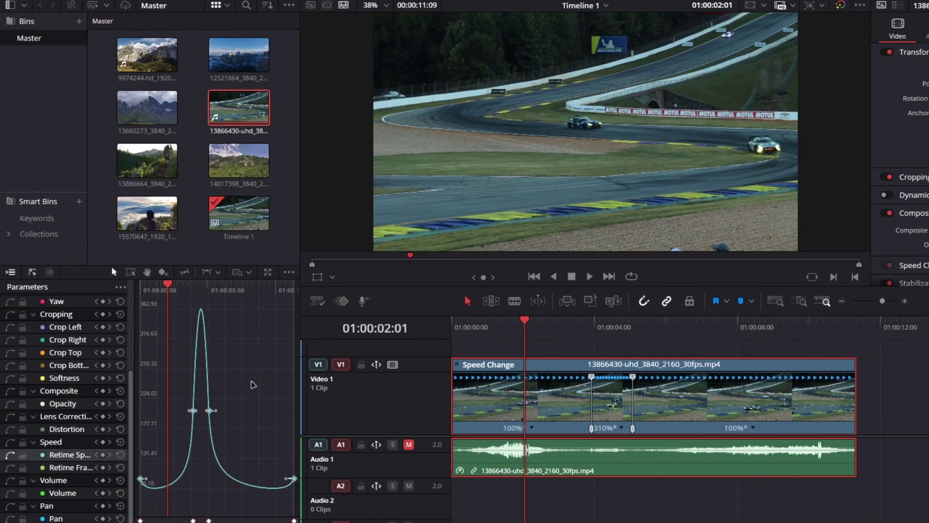
pyautogui.hotkey('ctrl', 'z')
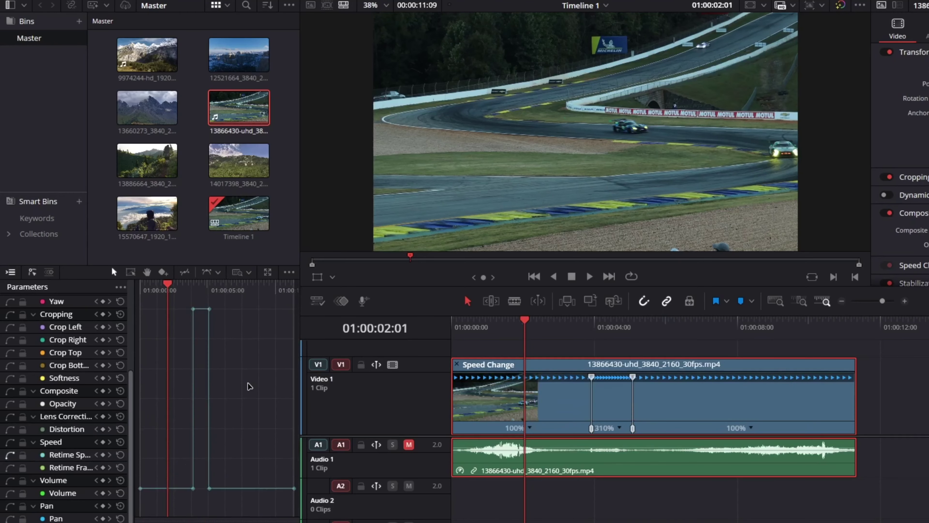
# Apply Ease In and Out only to the Retime Speed keyframes at the two middle speed points.
pyautogui.click(250, 303)
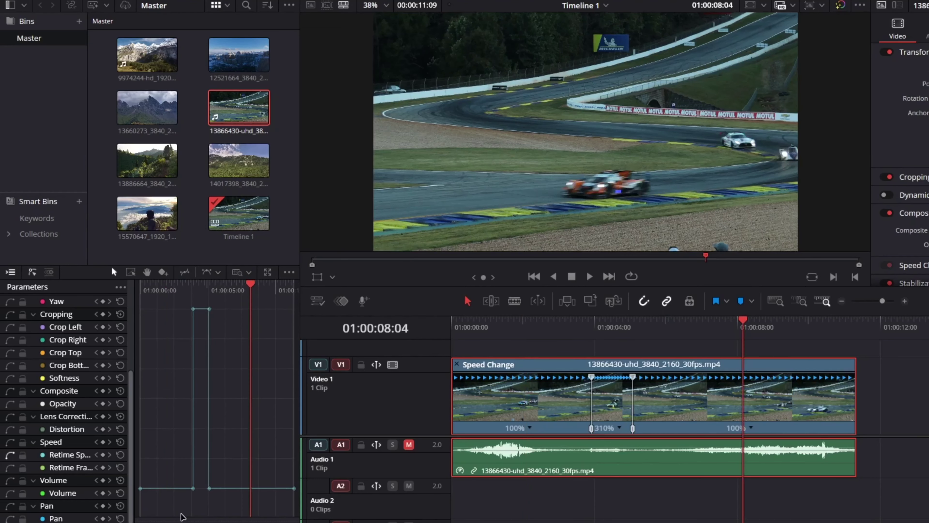
pyautogui.moveTo(180, 505); pyautogui.dragTo(243, 302)
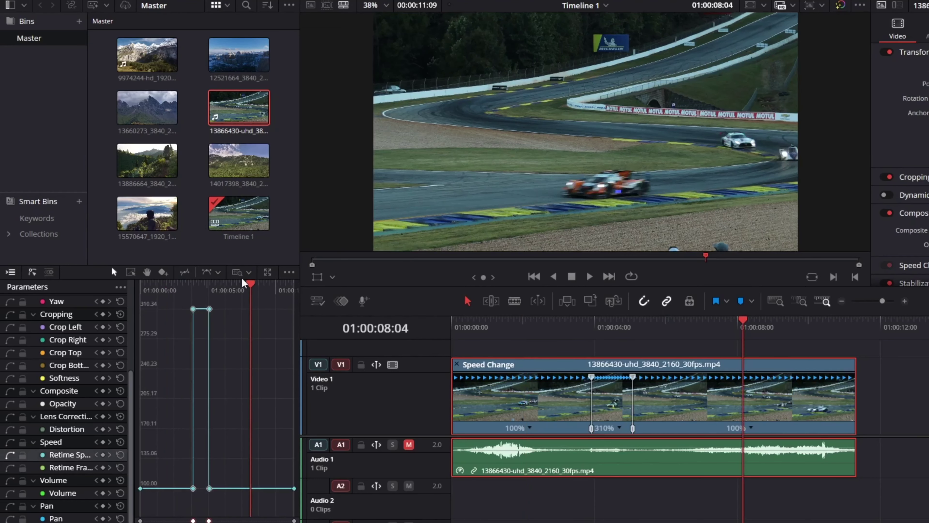
pyautogui.click(207, 273)
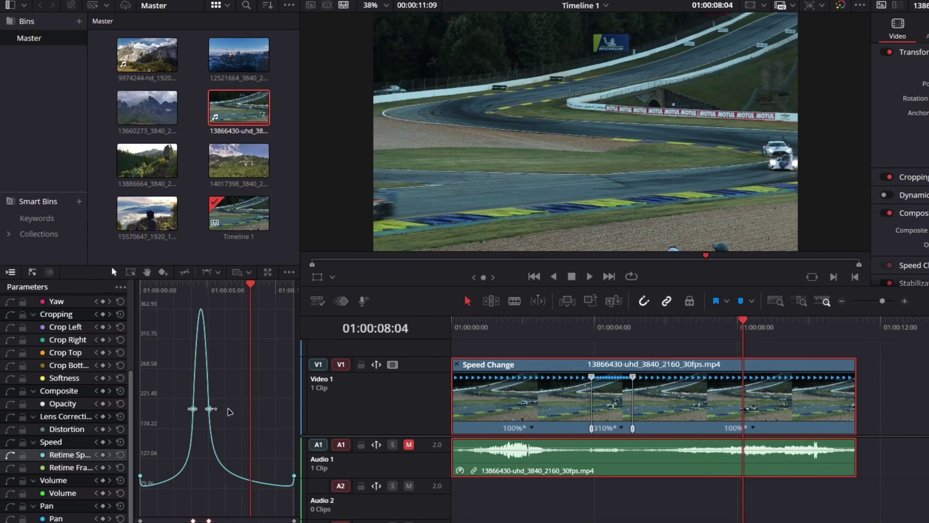
# Reshape the speed ramp in the expanded Keyframe Editor by adjusting the Bezier handles of the two middle keyframes.
pyautogui.click(267, 271)
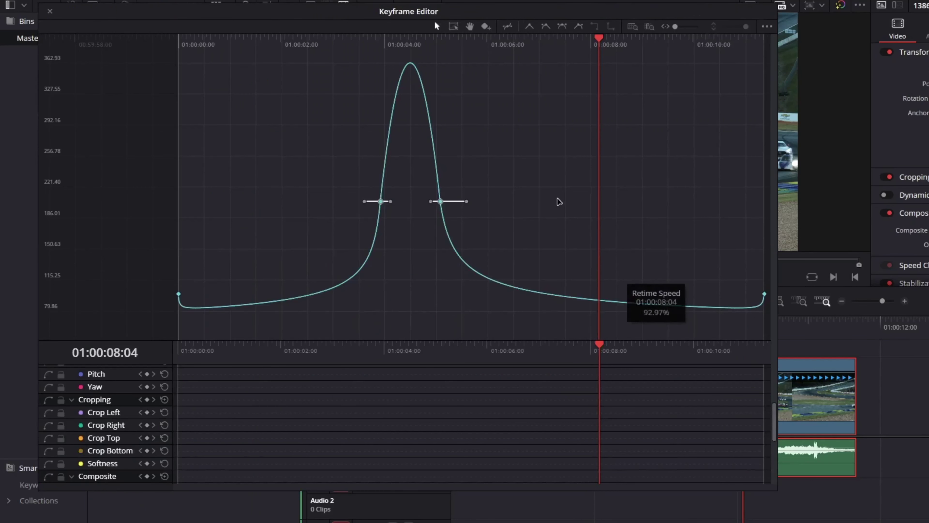
pyautogui.moveTo(667, 16); pyautogui.dragTo(760, 30)
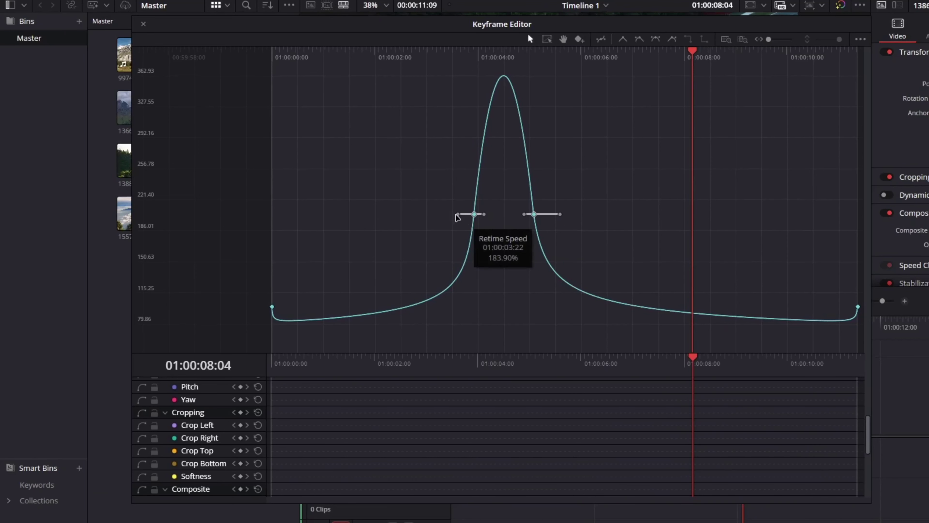
pyautogui.moveTo(458, 214); pyautogui.dragTo(481, 216)
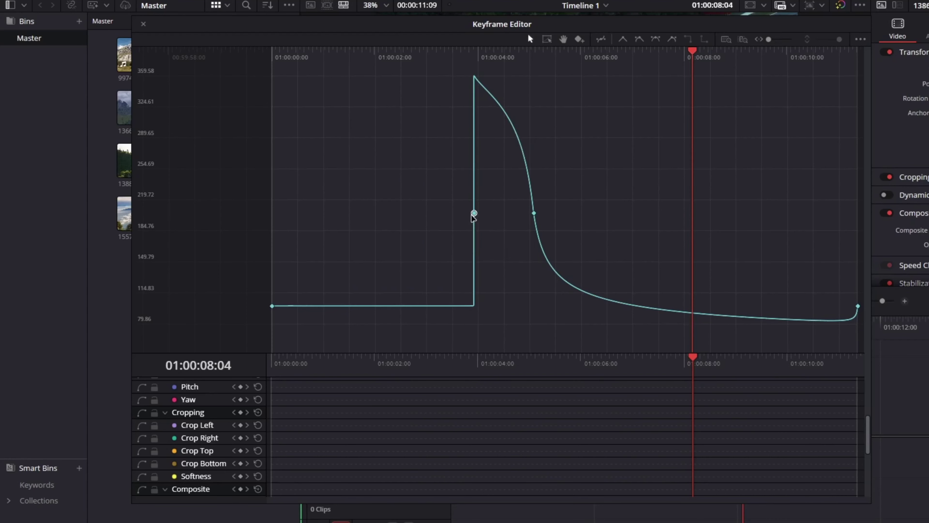
pyautogui.moveTo(474, 214); pyautogui.dragTo(531, 214)
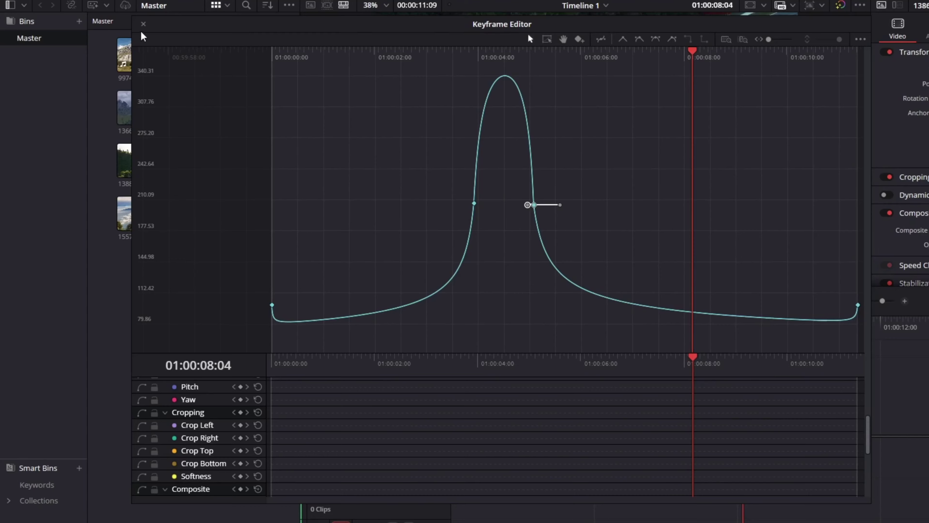
pyautogui.click(143, 24)
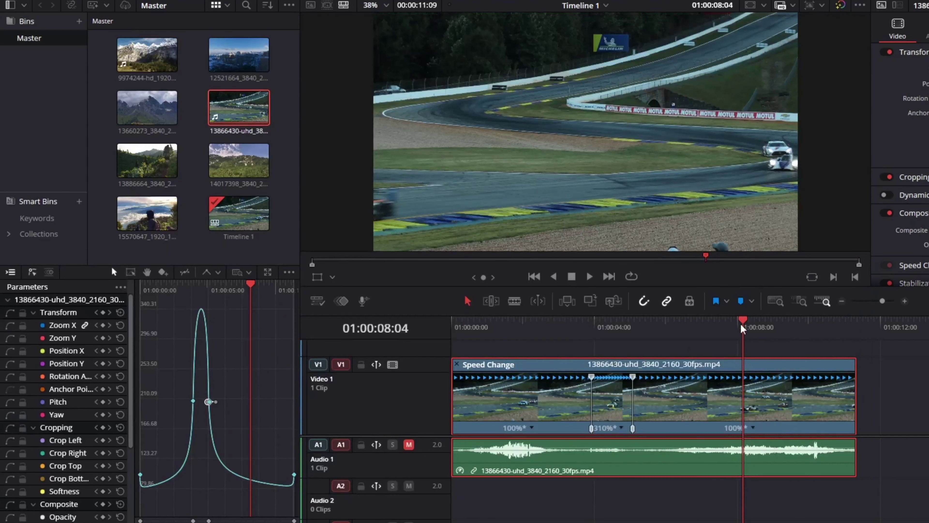
# Play the clip from the beginning to review the smoothed speed ramp, and return the playhead to 01:00:03:20.
pyautogui.press('Home')
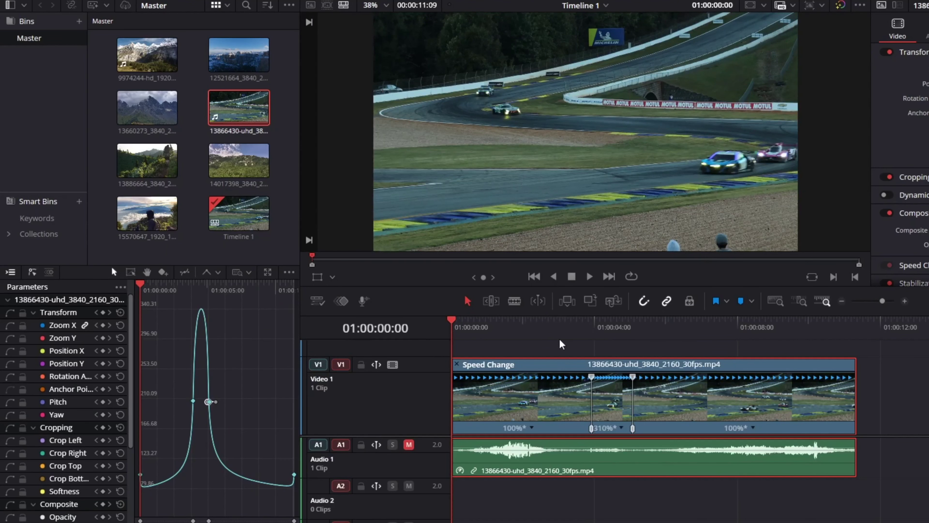
pyautogui.press('space')
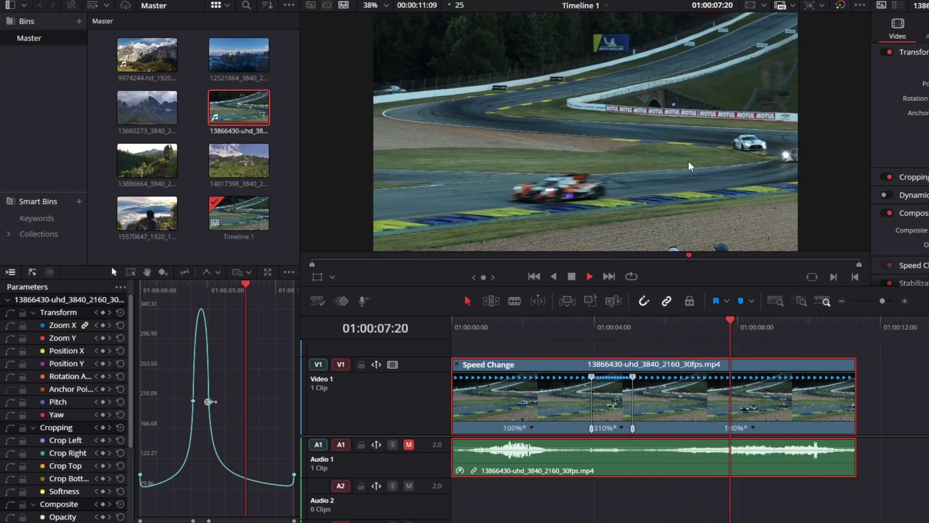
pyautogui.press('space')
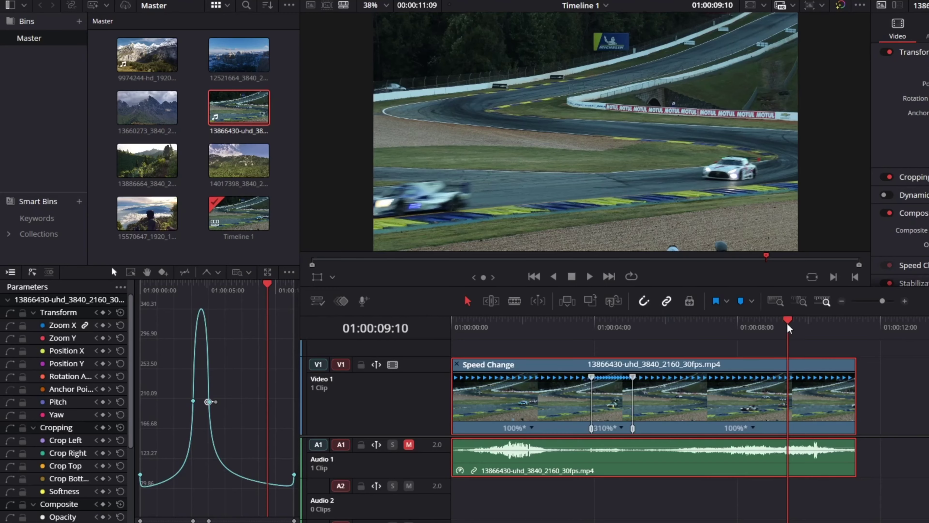
pyautogui.moveTo(788, 329); pyautogui.dragTo(587, 335)
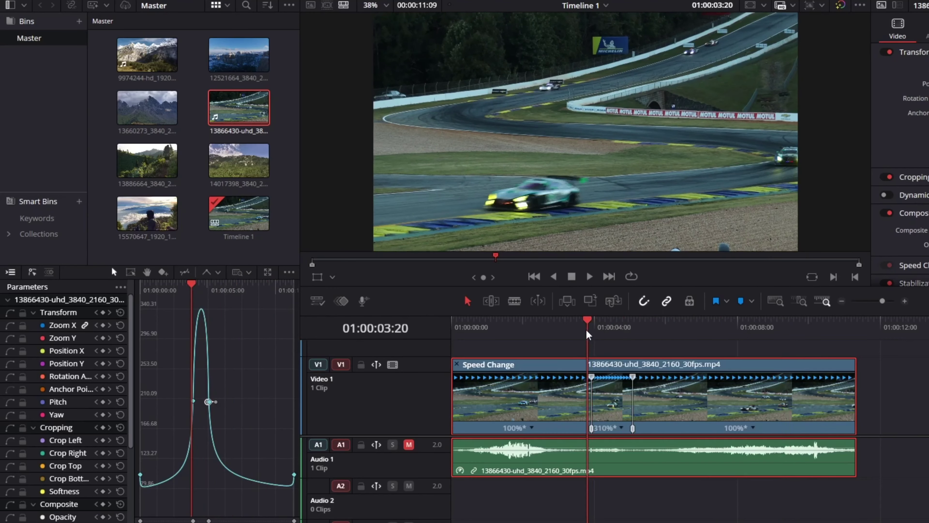